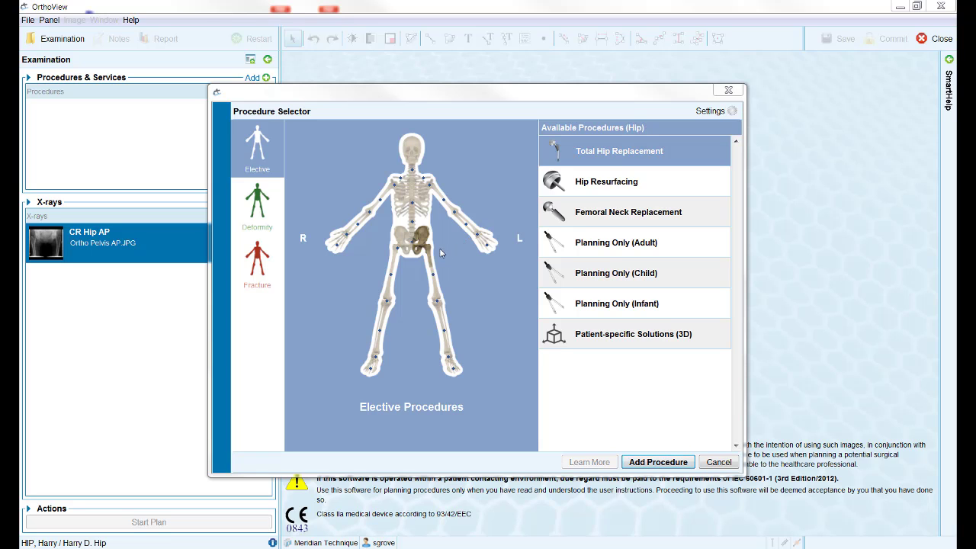
# Add the left Total Hip Replacement procedure and scale the X-ray with QuickScale, entering 28 for the marker beside the left femur.
pyautogui.click(656, 461)
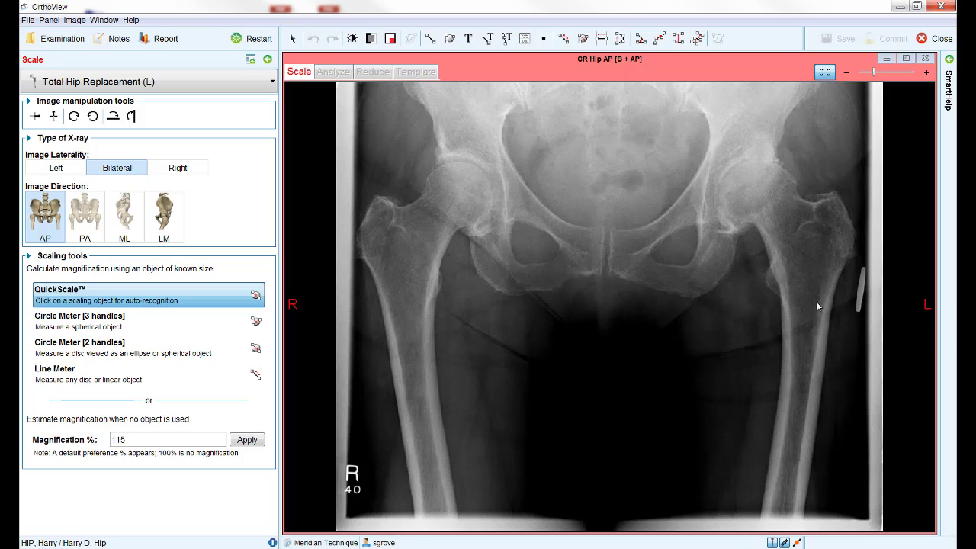
pyautogui.click(860, 299)
pyautogui.write('28')
pyautogui.click(677, 336)
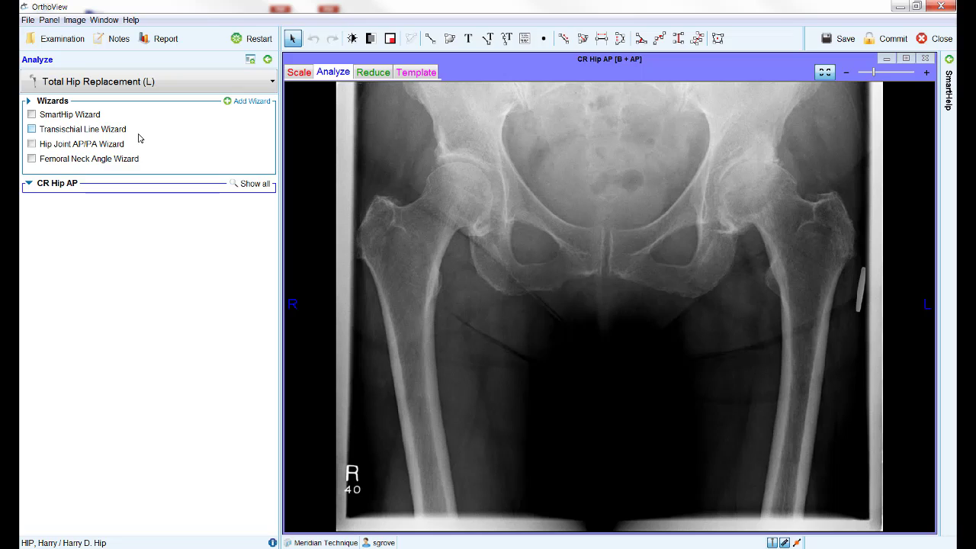
# Enable the SmartHip Wizard and fit its circle around the left femoral head with a diameter of about 45 mm.
pyautogui.click(33, 115)
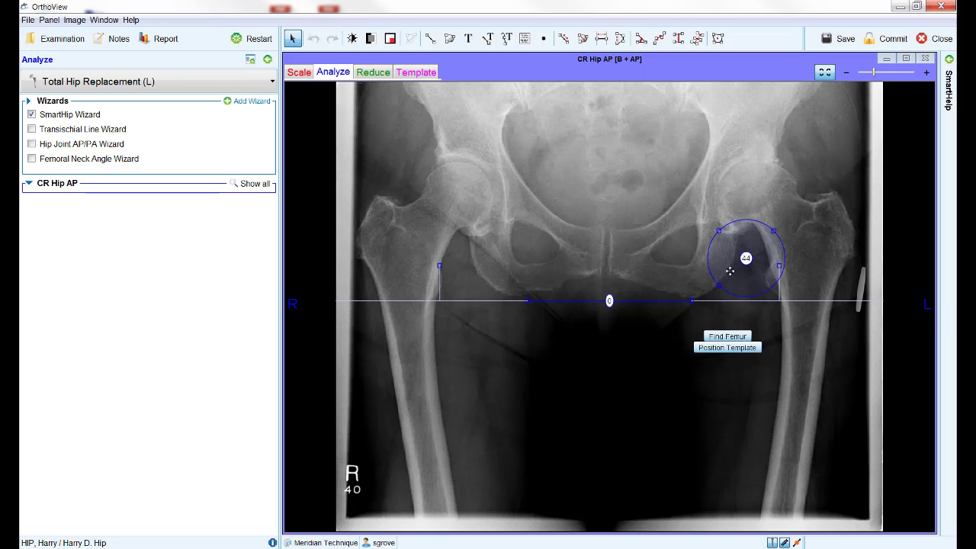
pyautogui.moveTo(726, 260); pyautogui.dragTo(728, 203)
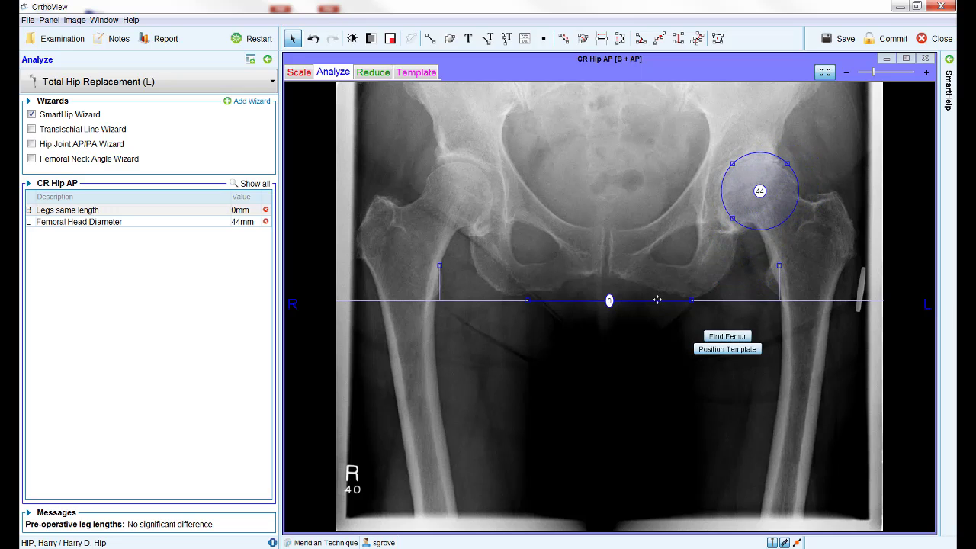
pyautogui.moveTo(657, 300)
pyautogui.mouseDown()
pyautogui.moveTo(656, 255)
pyautogui.moveTo(655, 302)
pyautogui.mouseUp()
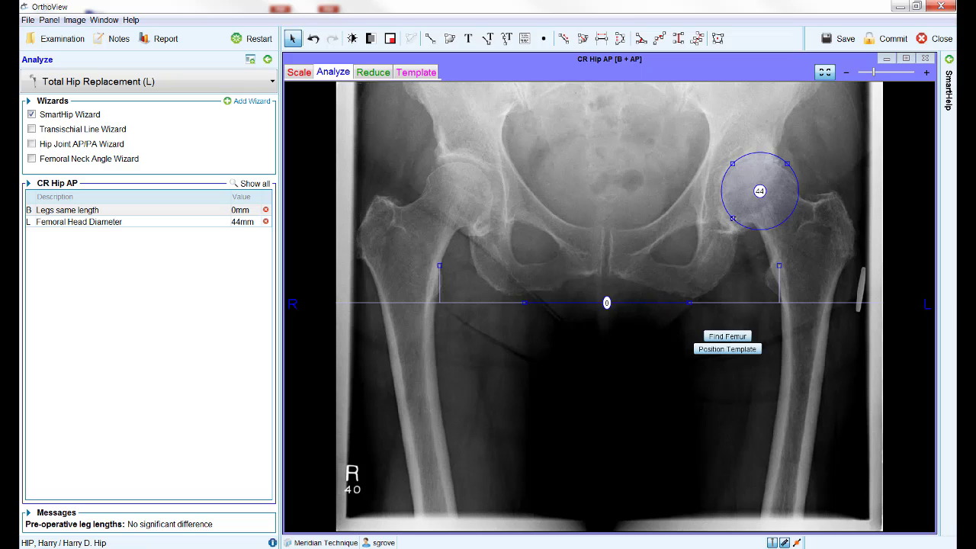
pyautogui.moveTo(733, 218)
pyautogui.mouseDown()
pyautogui.moveTo(717, 227)
pyautogui.moveTo(726, 234)
pyautogui.moveTo(733, 224)
pyautogui.mouseUp()
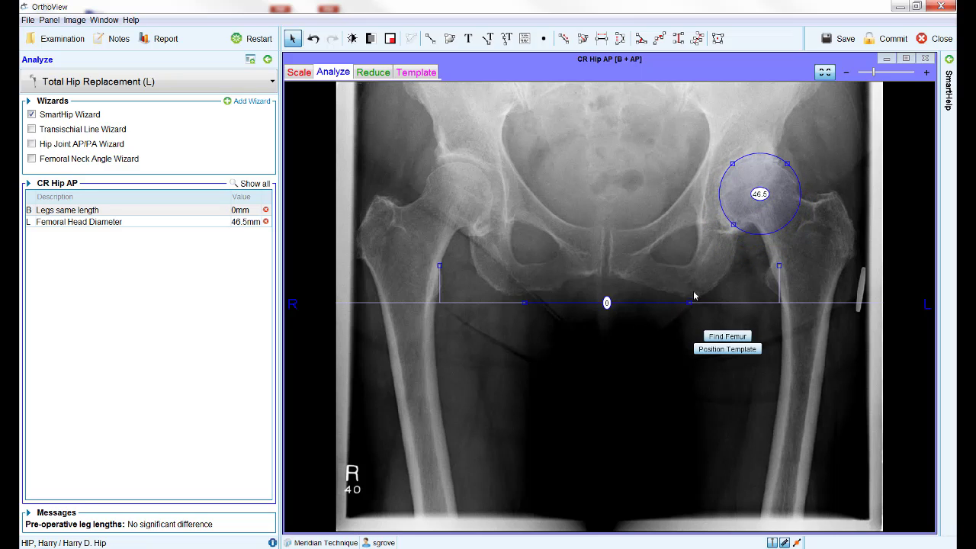
pyautogui.moveTo(690, 303)
pyautogui.mouseDown()
pyautogui.moveTo(690, 276)
pyautogui.moveTo(688, 309)
pyautogui.mouseUp()
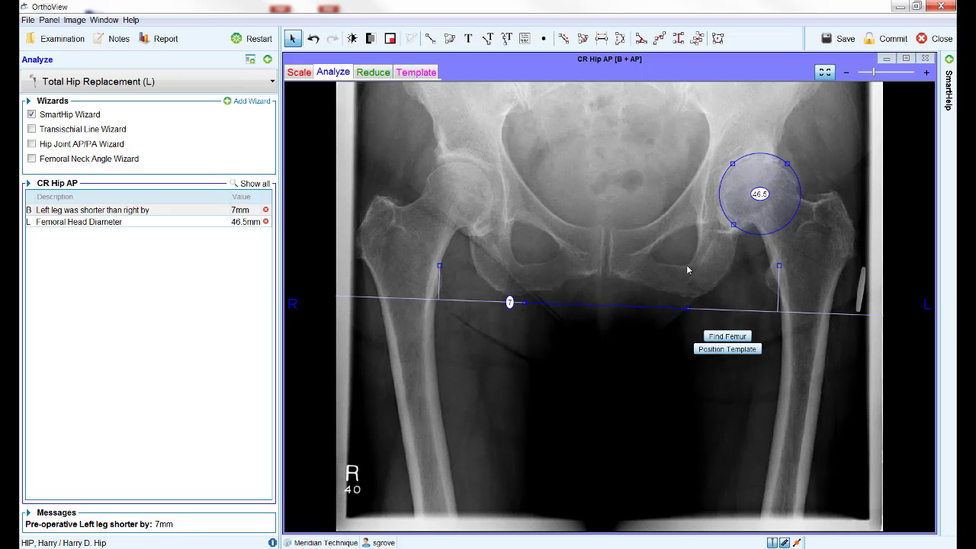
pyautogui.moveTo(777, 173); pyautogui.dragTo(791, 172)
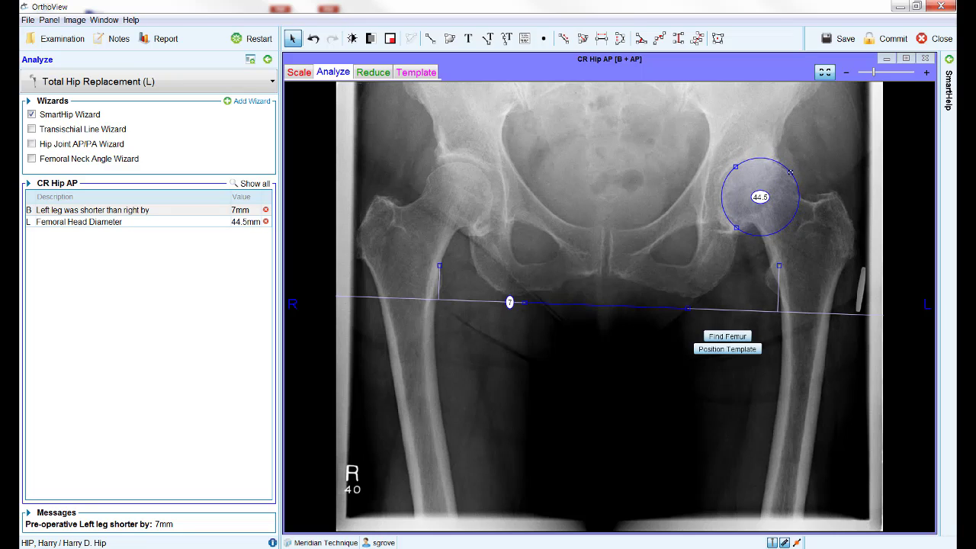
pyautogui.moveTo(737, 229)
pyautogui.mouseDown()
pyautogui.moveTo(742, 217)
pyautogui.moveTo(726, 220)
pyautogui.mouseUp()
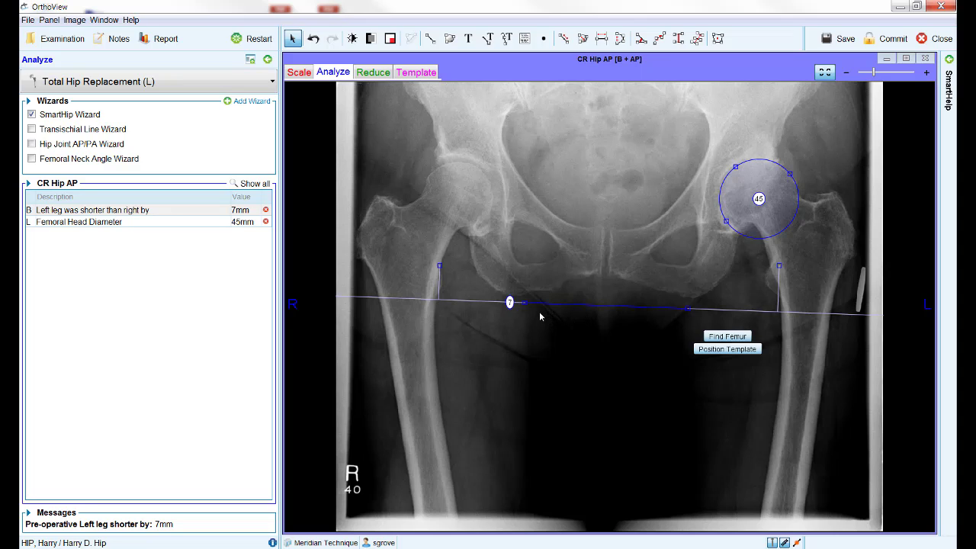
# Align the leg-length line under both ischia with markers on the lesser trochanters, and run Find Femur for the left hip.
pyautogui.moveTo(523, 303)
pyautogui.mouseDown()
pyautogui.moveTo(521, 321)
pyautogui.moveTo(511, 297)
pyautogui.mouseUp()
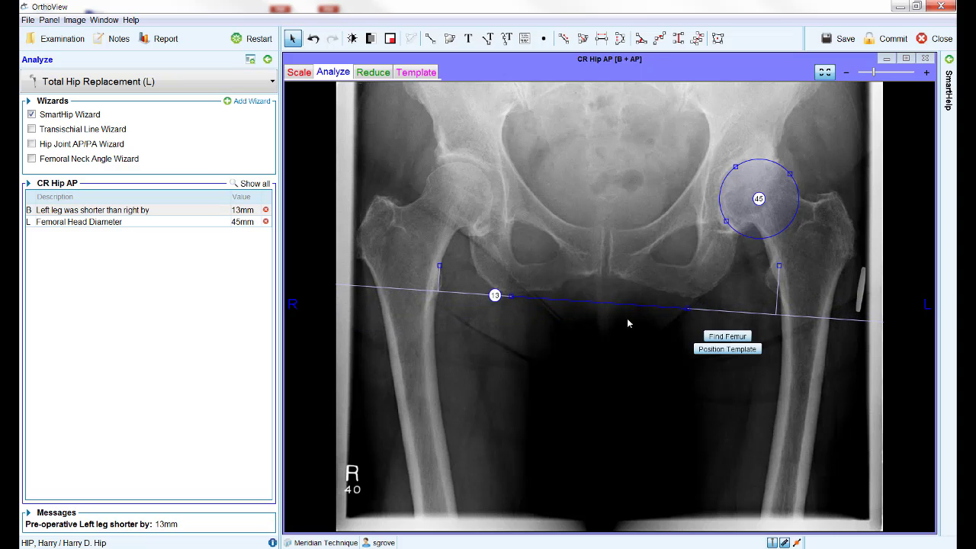
pyautogui.moveTo(688, 310); pyautogui.dragTo(693, 298)
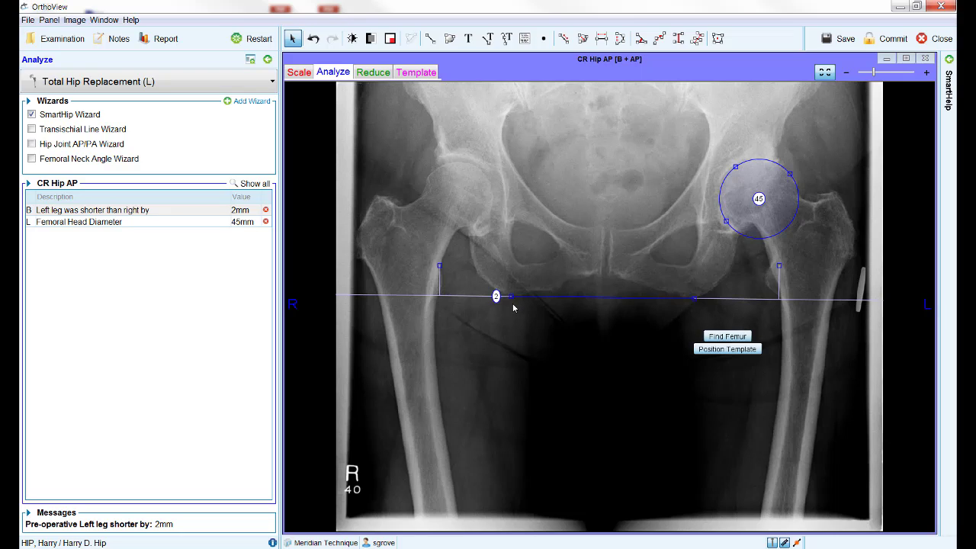
pyautogui.moveTo(439, 265); pyautogui.dragTo(443, 280)
pyautogui.moveTo(779, 265); pyautogui.dragTo(766, 279)
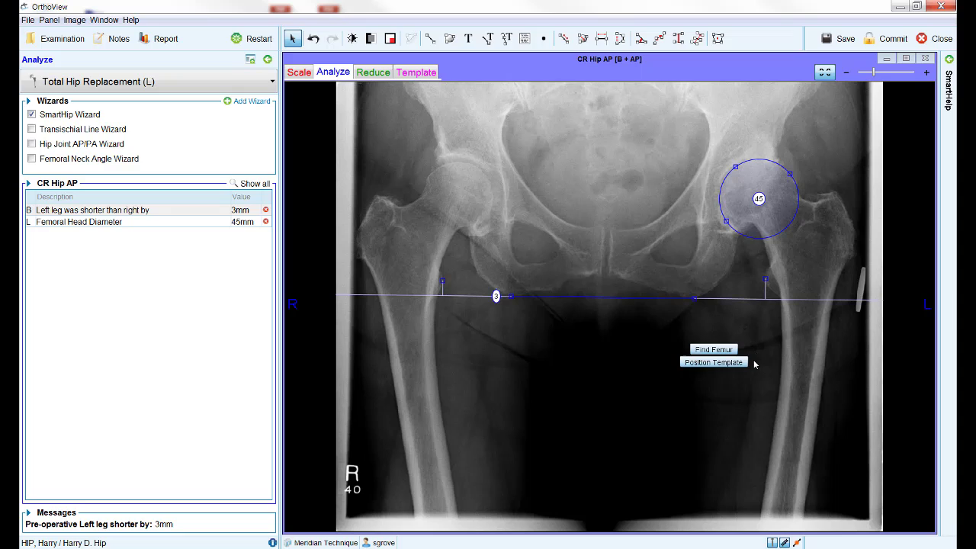
pyautogui.click(714, 350)
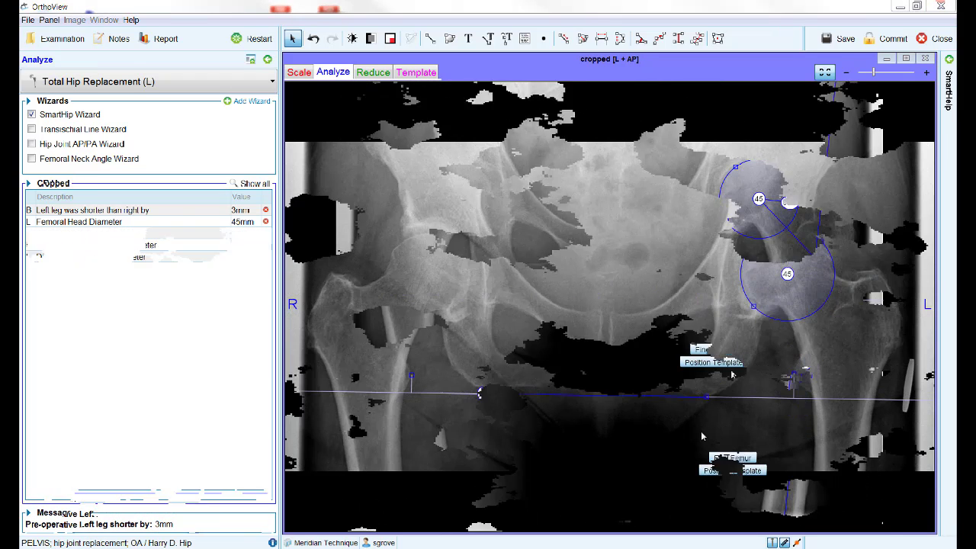
# Try Find Femur on the cropped X-ray and place the canal handles manually along the inner walls of the left femoral shaft.
pyautogui.click(733, 458)
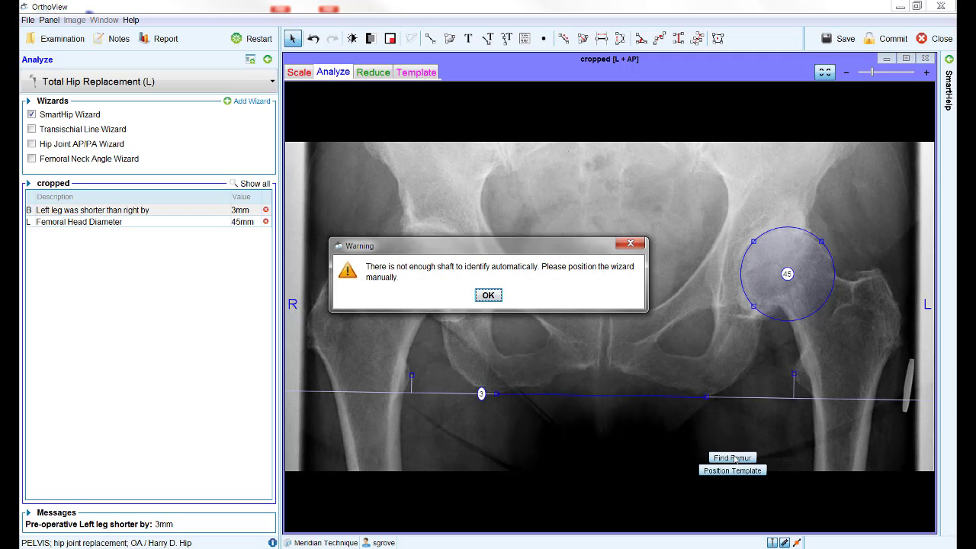
pyautogui.click(492, 302)
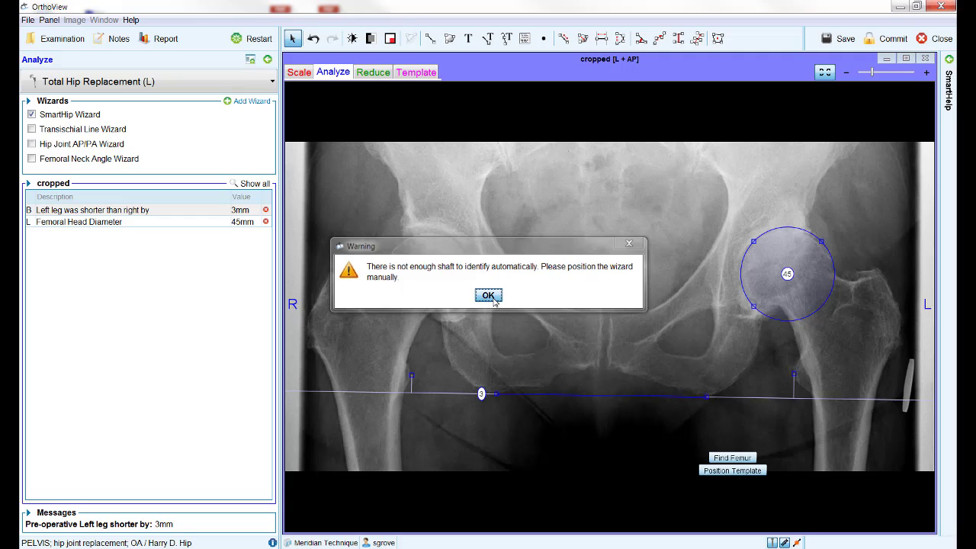
pyautogui.click(775, 432)
pyautogui.moveTo(817, 437); pyautogui.dragTo(837, 459)
pyautogui.moveTo(839, 341); pyautogui.dragTo(828, 446)
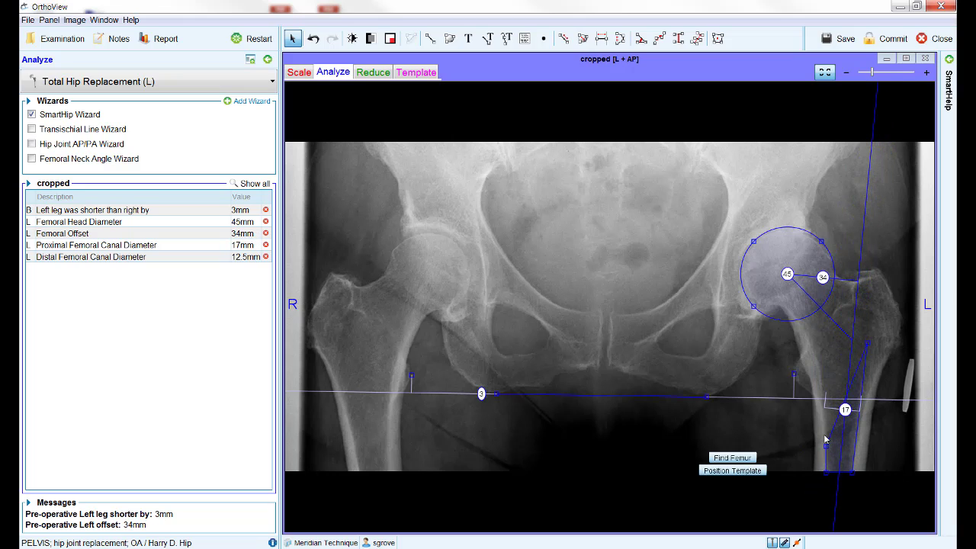
pyautogui.moveTo(869, 342)
pyautogui.mouseDown()
pyautogui.moveTo(868, 406)
pyautogui.moveTo(854, 446)
pyautogui.mouseUp()
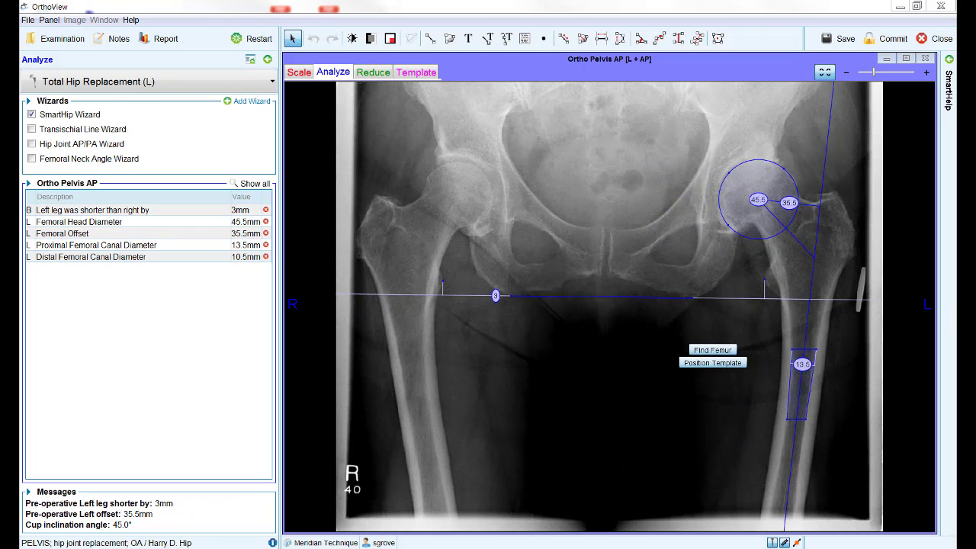
# Position the cup and stem templates on the left hip, collapse the wizard list and check the available cup and stem sizes.
pyautogui.click(708, 365)
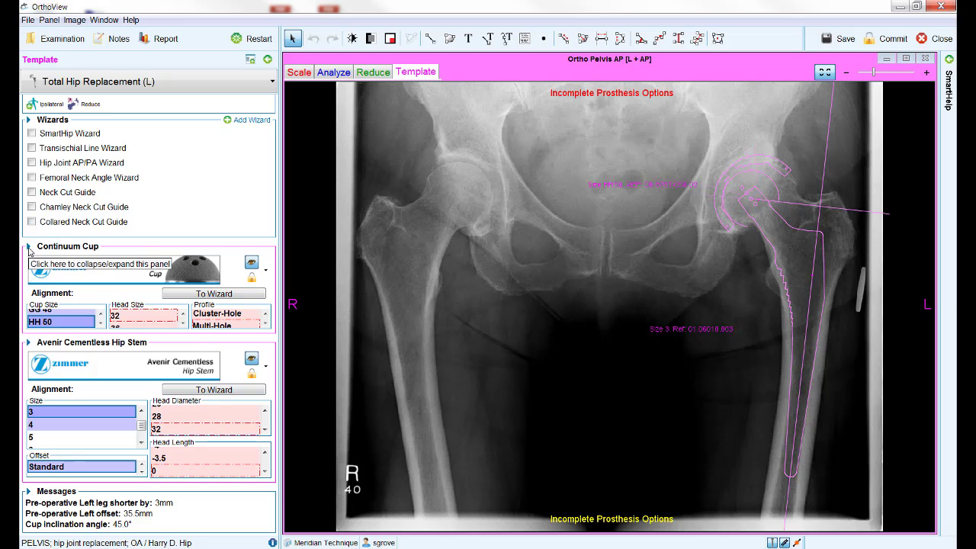
pyautogui.click(29, 122)
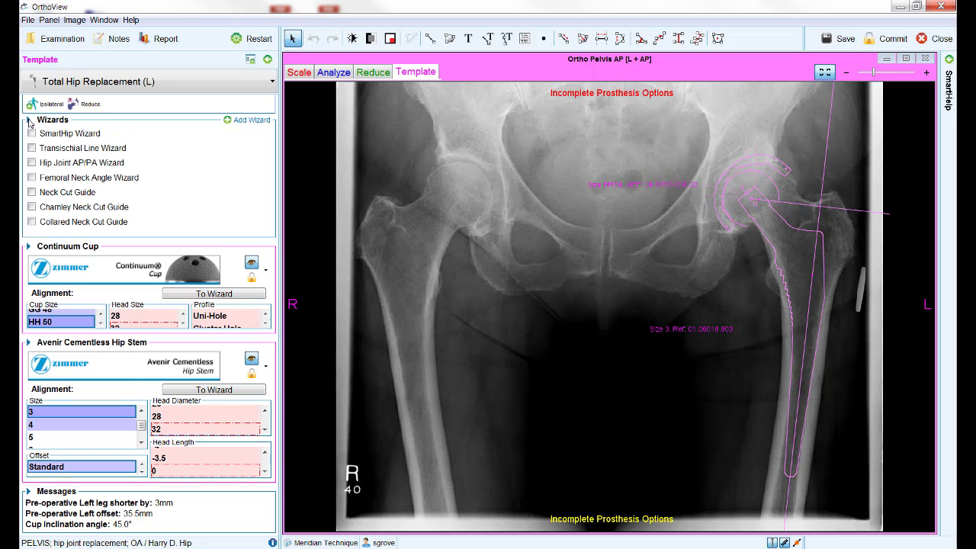
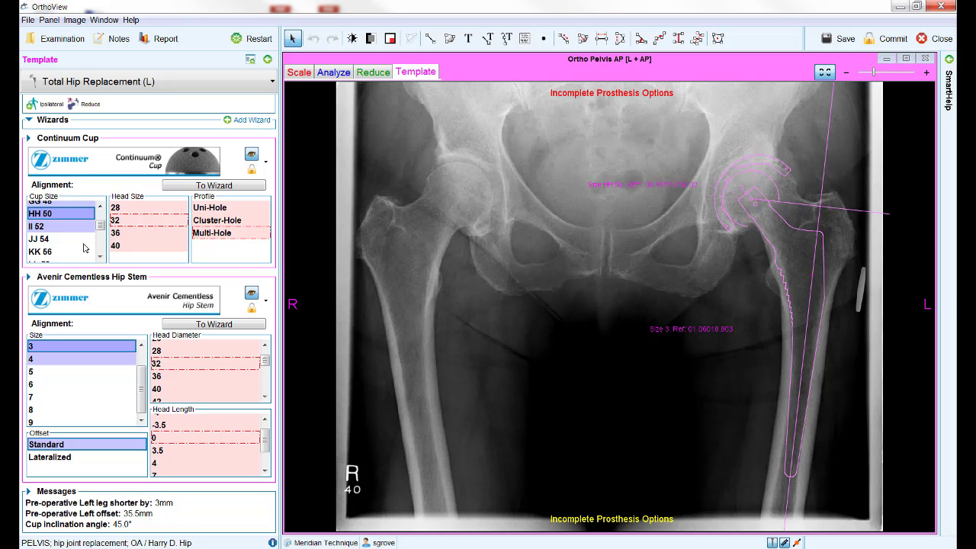
pyautogui.scroll(1, 99, 227)
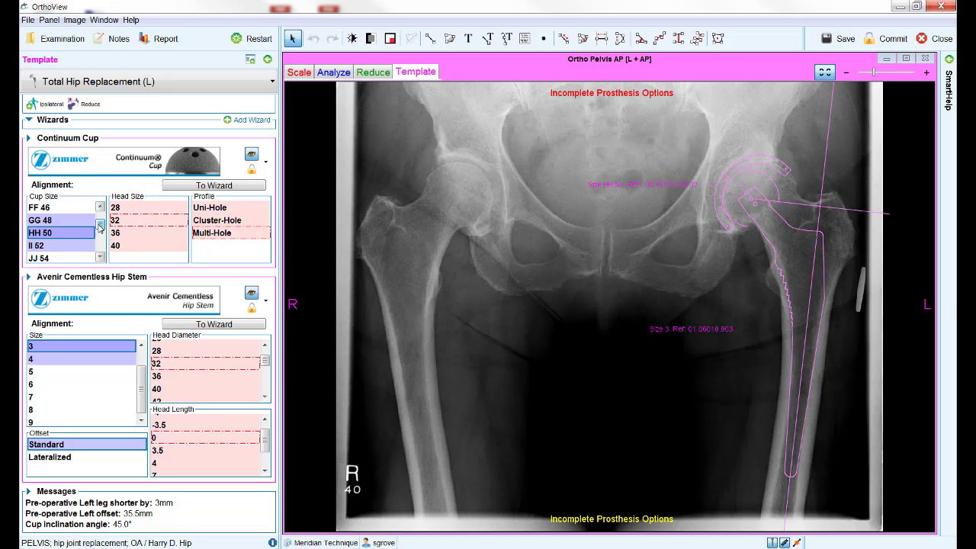
pyautogui.scroll(1, 141, 385)
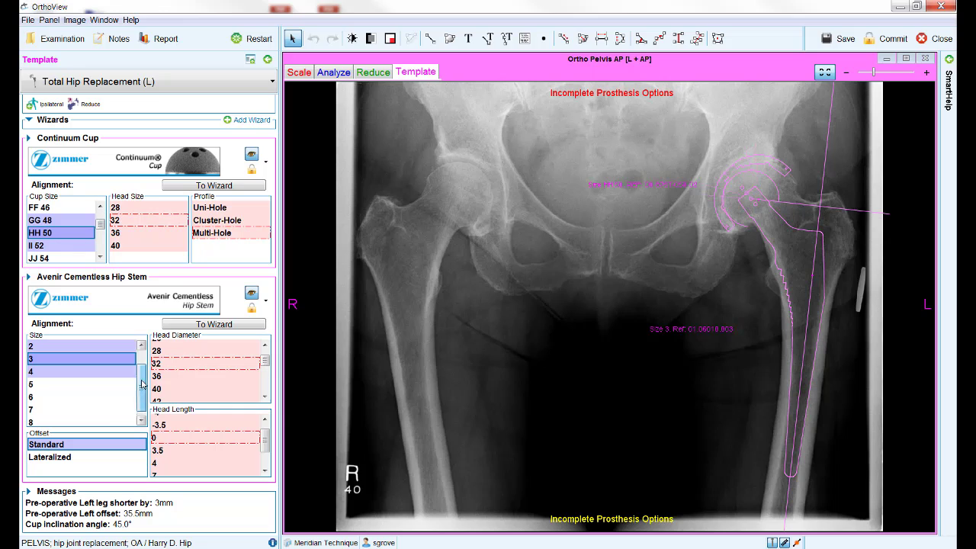
pyautogui.scroll(1, 142, 381)
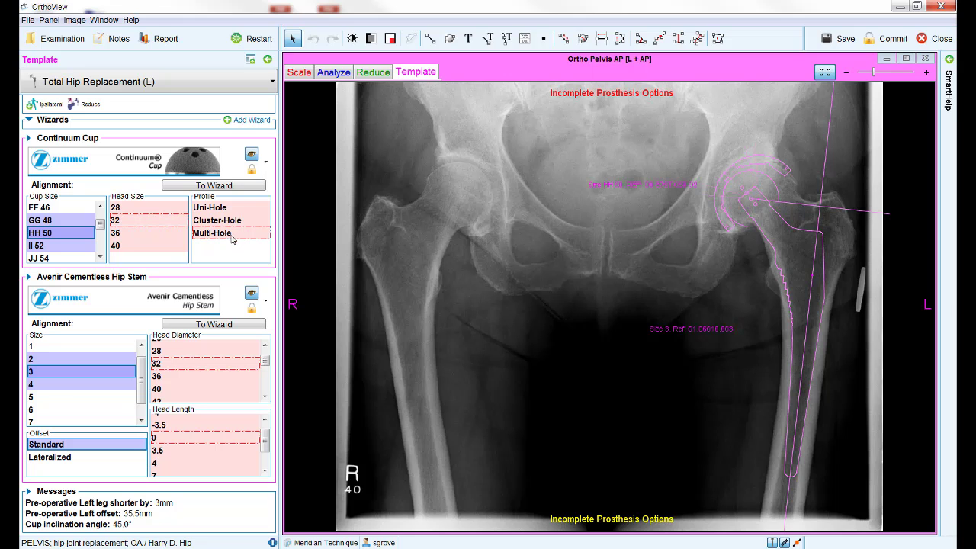
# Browse all the hip stem templates, select the CLS 135 entry and check the favourites.
pyautogui.click(126, 308)
pyautogui.scroll(10, 437, 372)
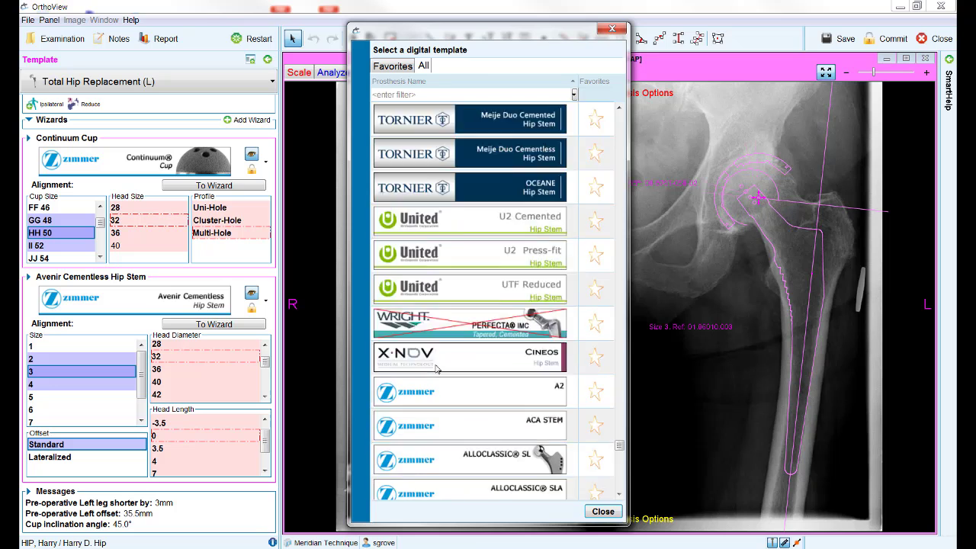
pyautogui.scroll(-5, 437, 371)
pyautogui.scroll(-4, 437, 371)
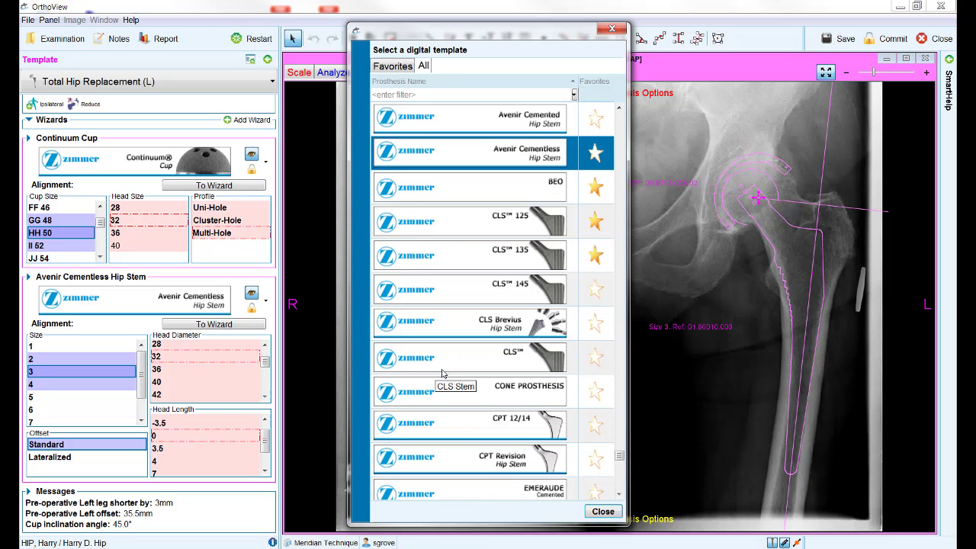
pyautogui.click(598, 259)
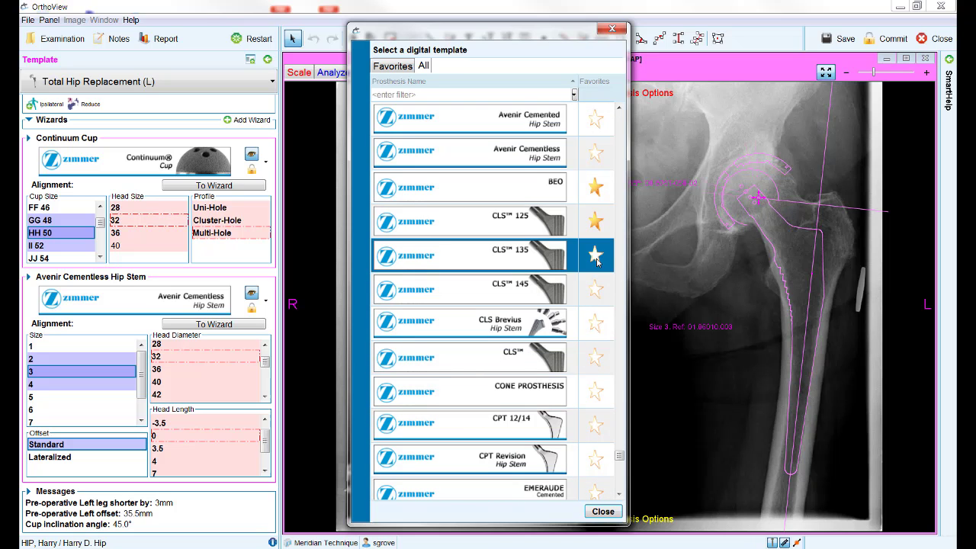
pyautogui.click(395, 67)
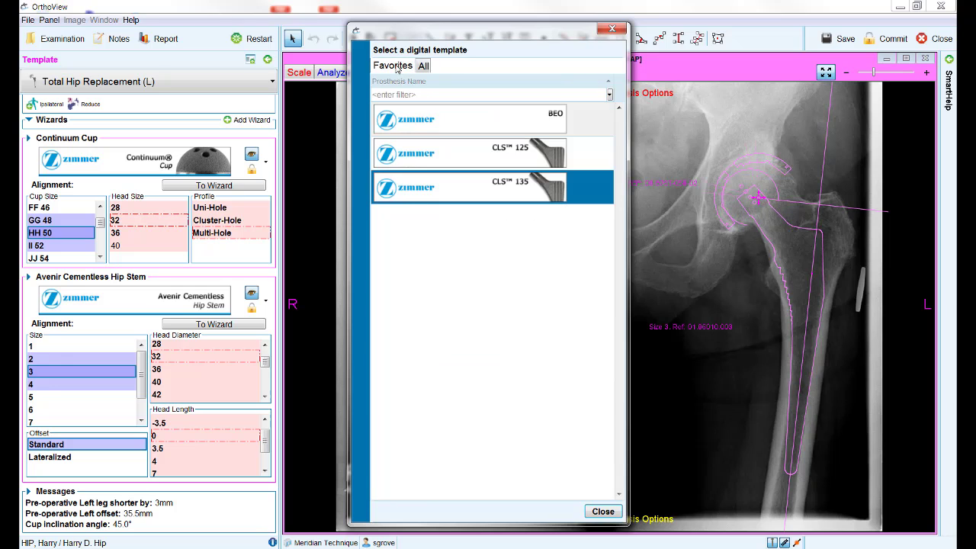
pyautogui.click(423, 67)
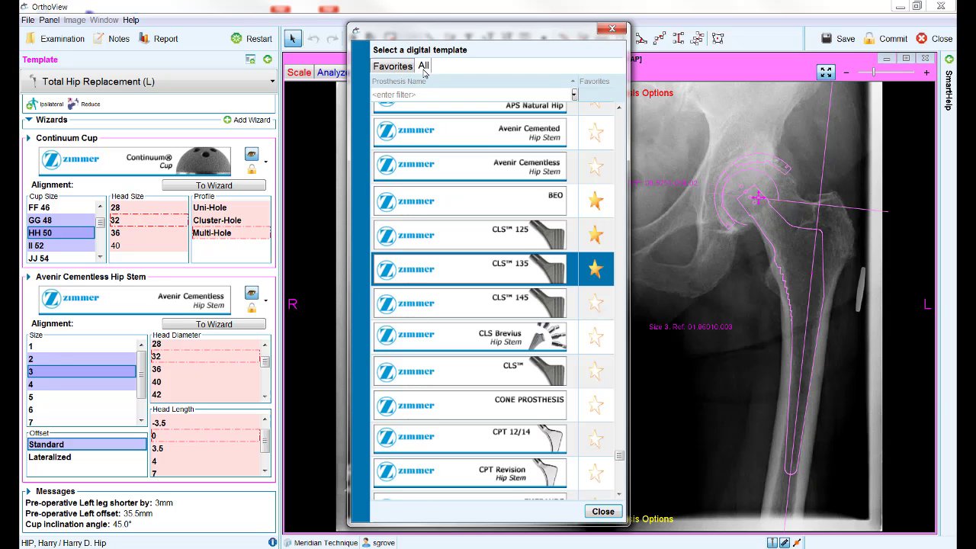
# Choose the Avenir Cementless stem and complete the prosthesis with head diameter 32, head length 0 and the Multi-Hole cup profile.
pyautogui.doubleClick(445, 164)
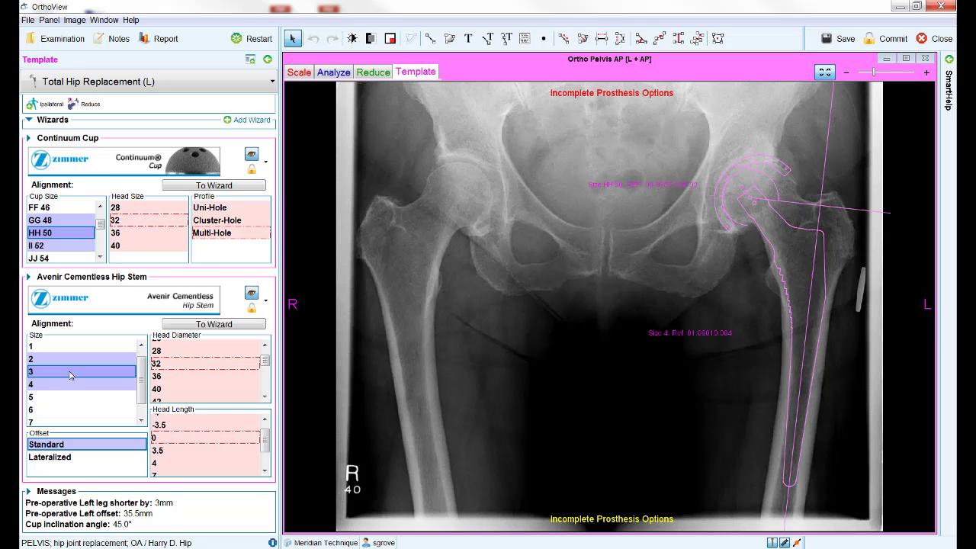
pyautogui.click(166, 367)
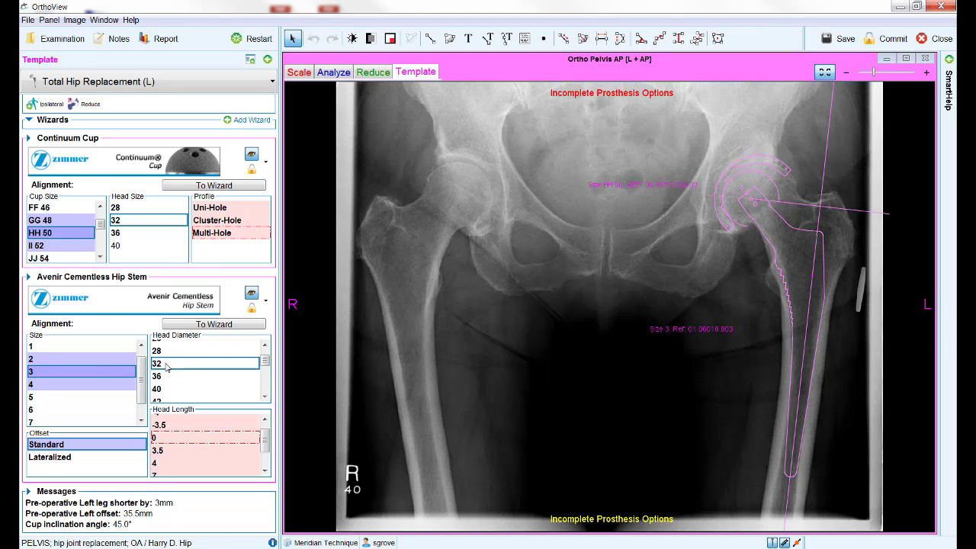
pyautogui.click(163, 441)
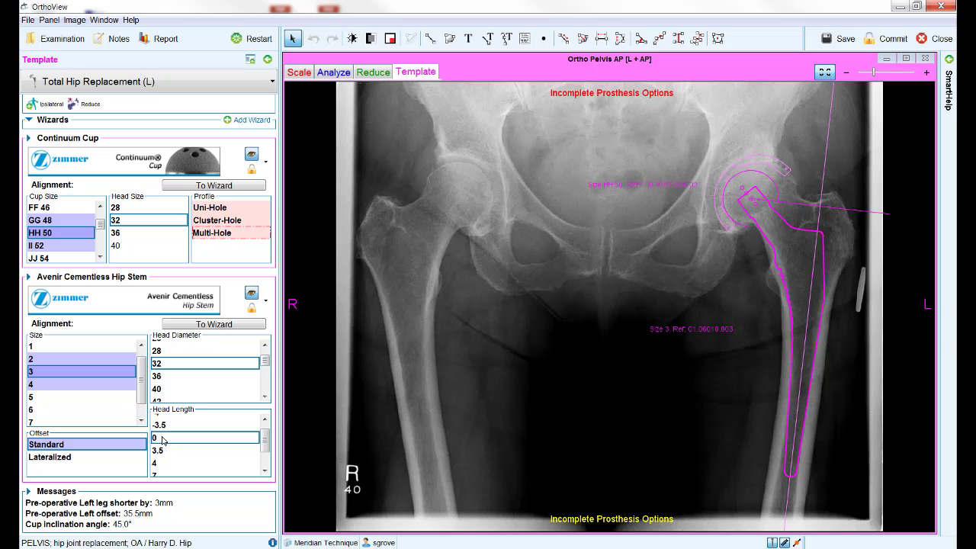
pyautogui.click(228, 235)
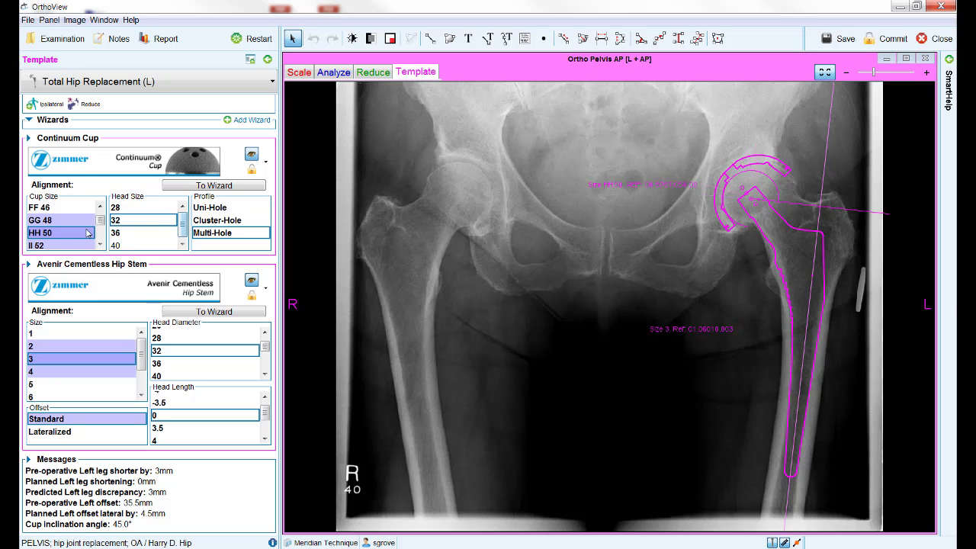
# Compare head sizes for the Continuum cup and set the head size to 36.
pyautogui.click(115, 234)
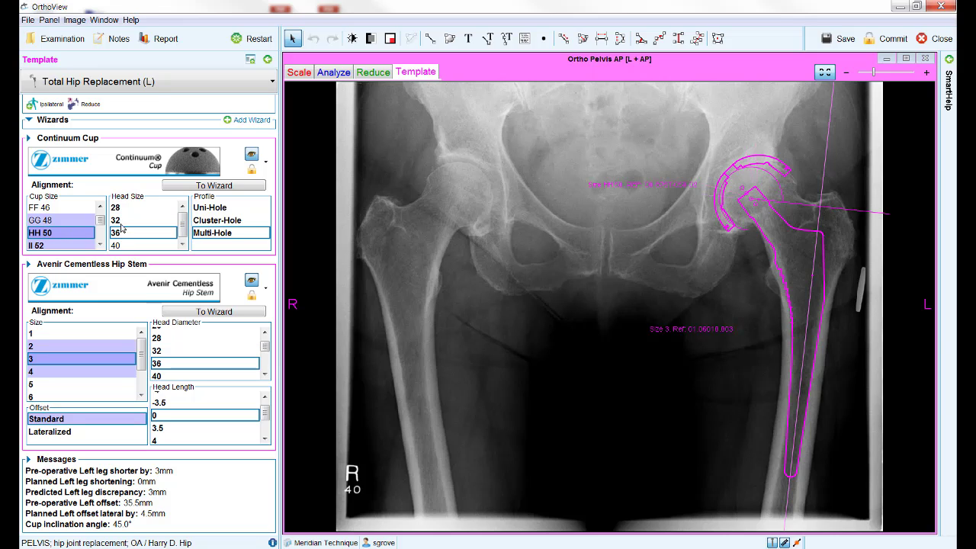
pyautogui.click(120, 221)
pyautogui.click(121, 233)
pyautogui.click(116, 246)
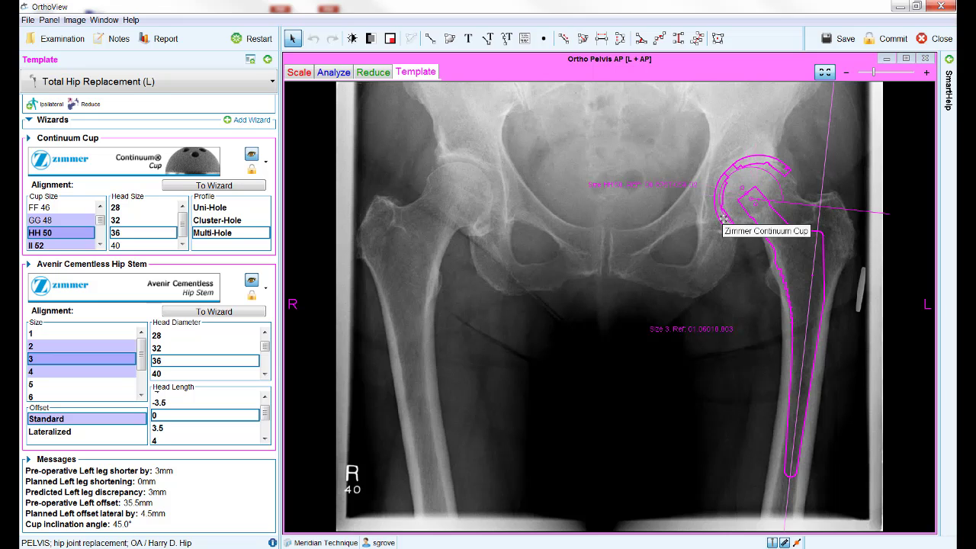
# Move the Continuum cup medially over the pelvis and shift the Avenir stem slightly upward and laterally.
pyautogui.moveTo(723, 218); pyautogui.dragTo(654, 219)
pyautogui.moveTo(795, 267)
pyautogui.mouseDown()
pyautogui.moveTo(802, 256)
pyautogui.moveTo(791, 246)
pyautogui.moveTo(760, 254)
pyautogui.moveTo(763, 263)
pyautogui.moveTo(804, 255)
pyautogui.mouseUp()
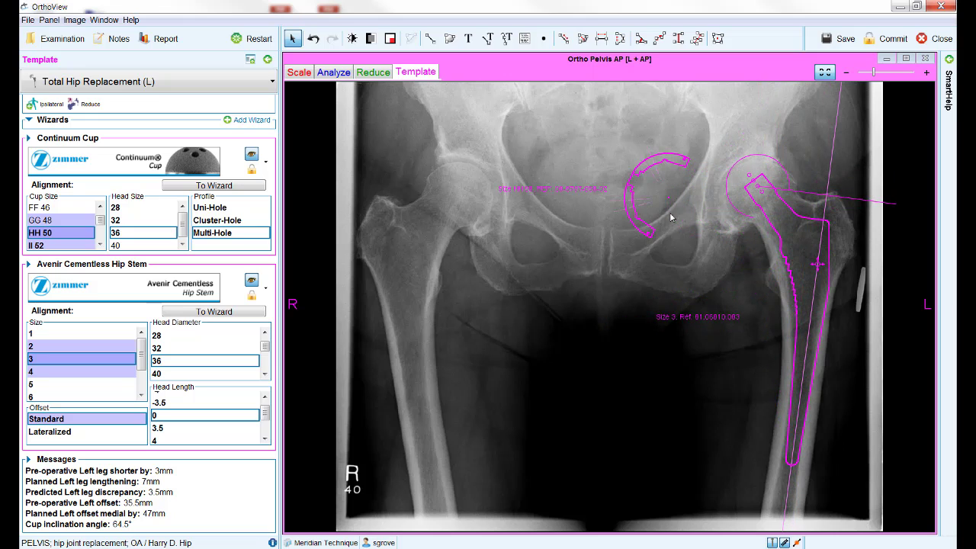
# Undo the last template moves and realign the Avenir stem and Continuum cup to their wizard positions.
pyautogui.click(313, 39)
pyautogui.click(313, 39)
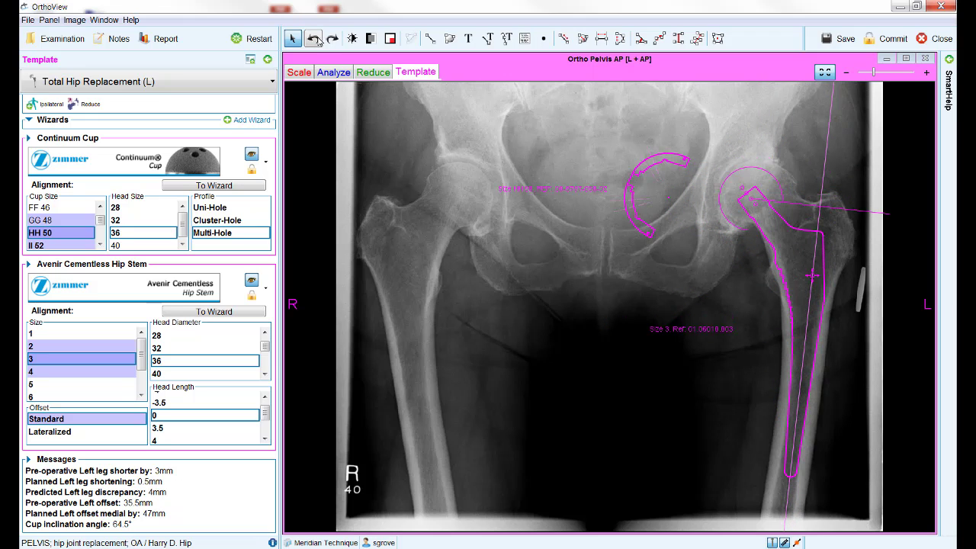
pyautogui.click(332, 39)
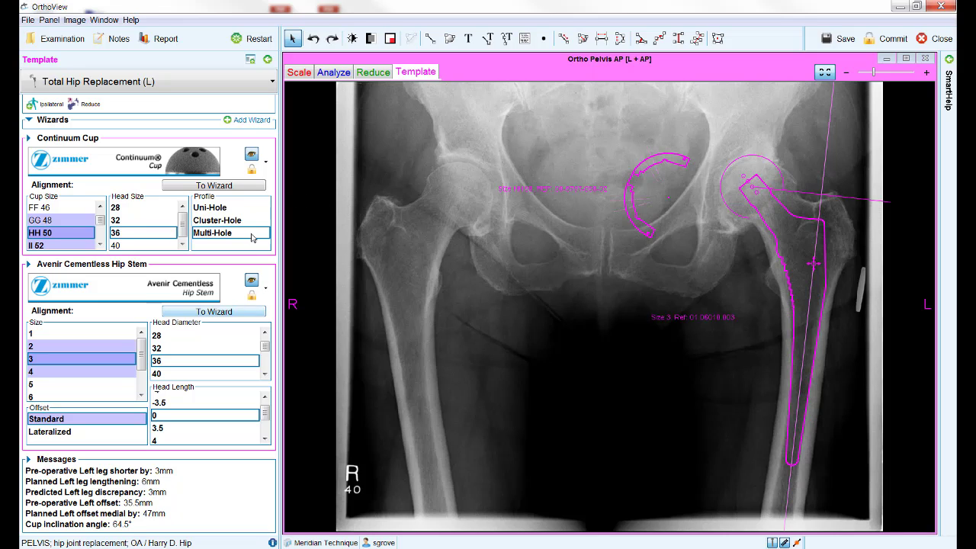
pyautogui.click(223, 186)
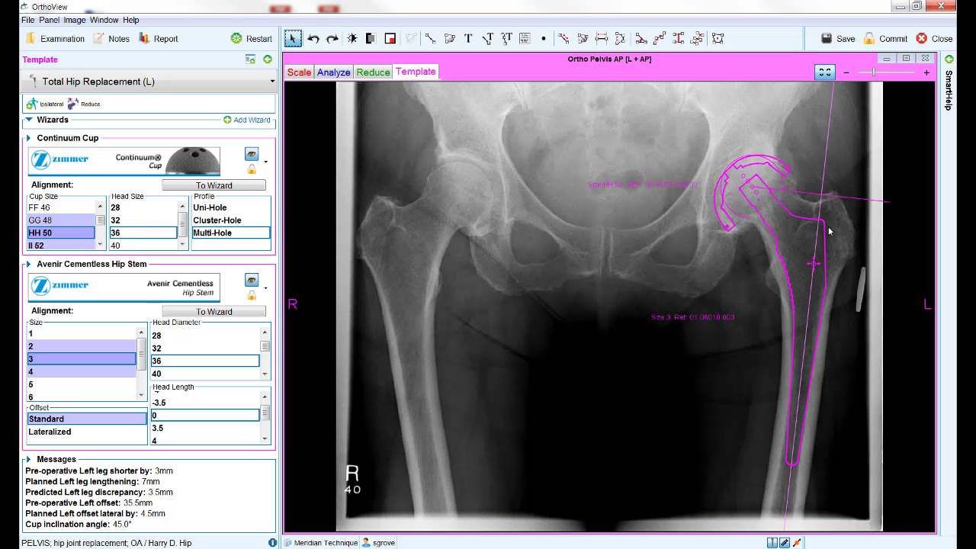
# Try raising the Avenir stem slightly, then well above the Continuum cup, and undo the larger move.
pyautogui.moveTo(799, 280); pyautogui.dragTo(725, 273)
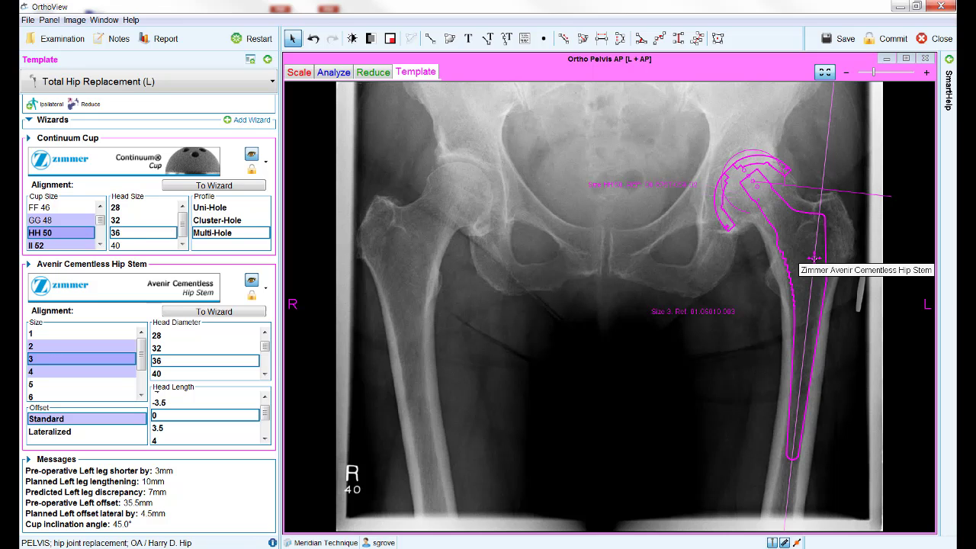
pyautogui.moveTo(814, 259); pyautogui.dragTo(798, 224)
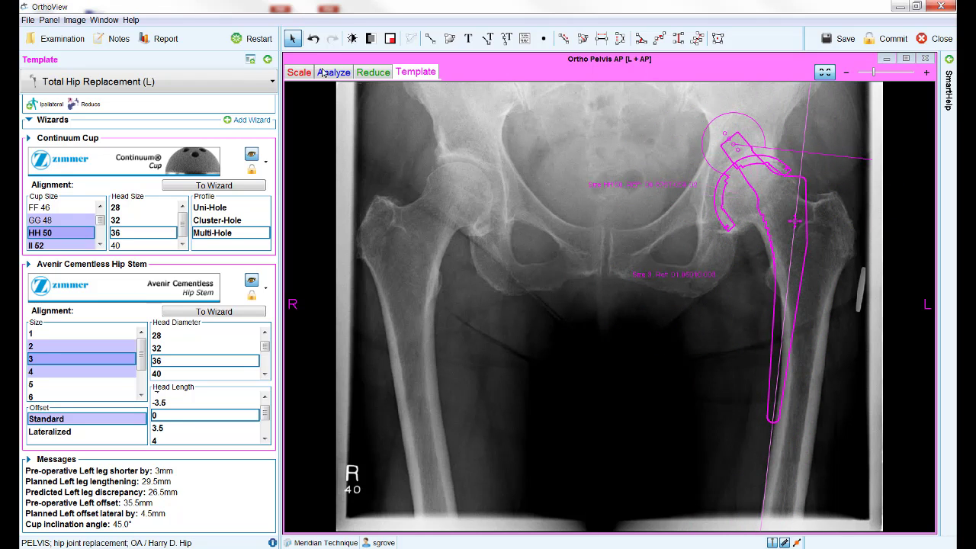
pyautogui.click(315, 39)
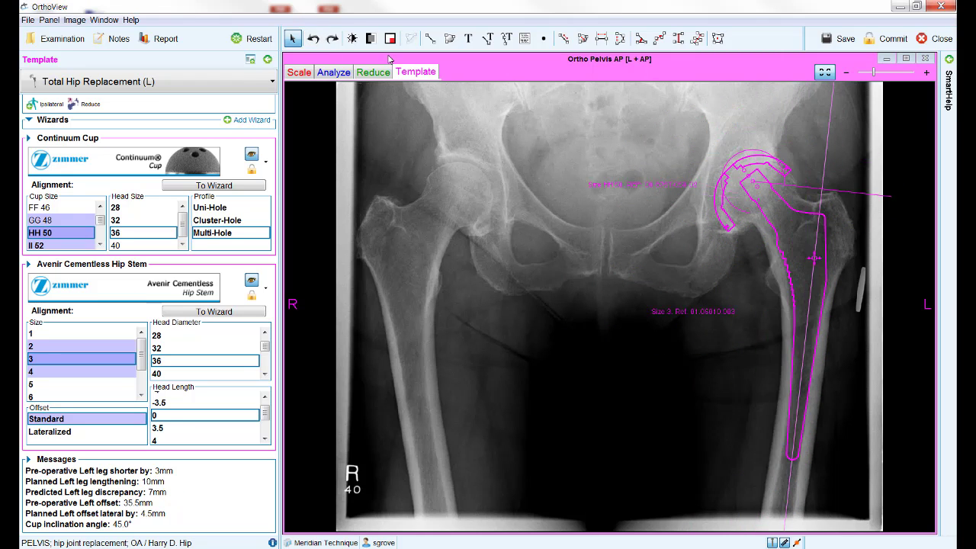
# Lower the Avenir stem to about 3 mm planned leg lengthening and adjust the Continuum cup slightly medially with about 50.5° inclination.
pyautogui.moveTo(807, 303); pyautogui.dragTo(806, 308)
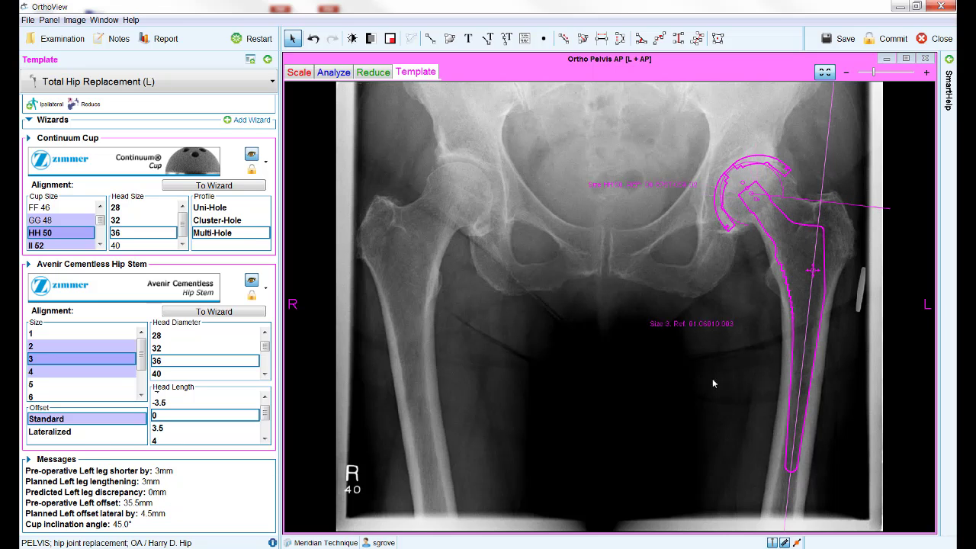
pyautogui.moveTo(797, 277); pyautogui.dragTo(804, 278)
pyautogui.moveTo(727, 223)
pyautogui.mouseDown()
pyautogui.moveTo(717, 222)
pyautogui.moveTo(722, 206)
pyautogui.moveTo(729, 241)
pyautogui.moveTo(720, 220)
pyautogui.mouseUp()
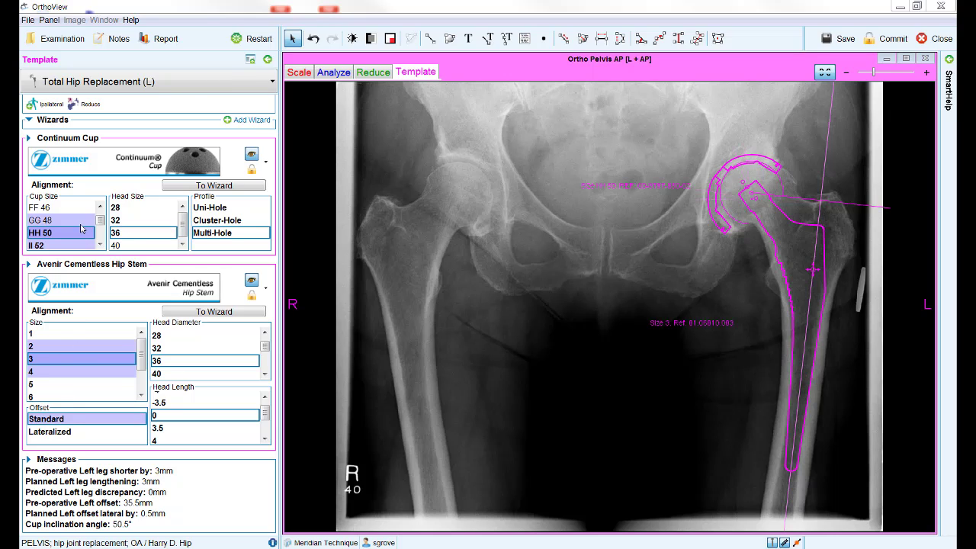
# Toggle the hip reduction to compare both states, leave it applied and open the planning report.
pyautogui.click(86, 108)
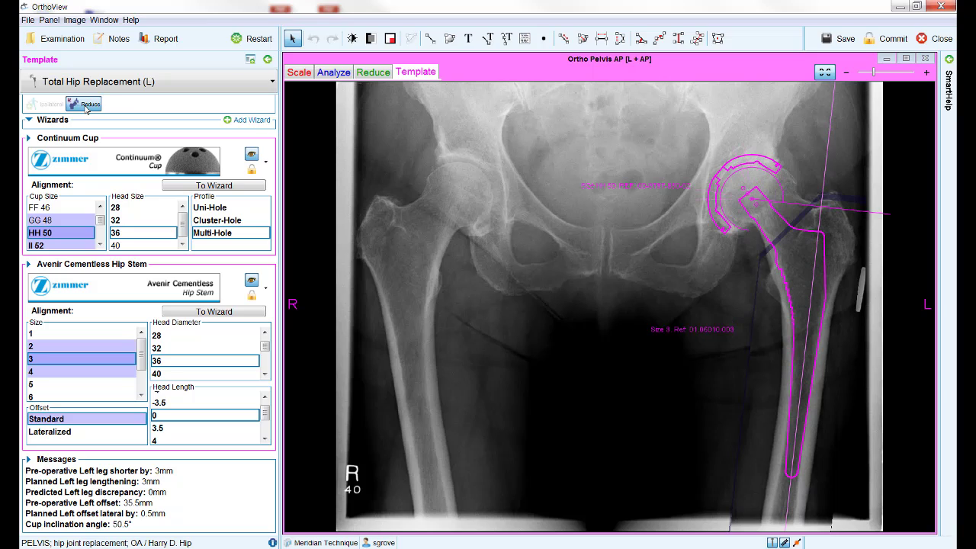
pyautogui.click(86, 107)
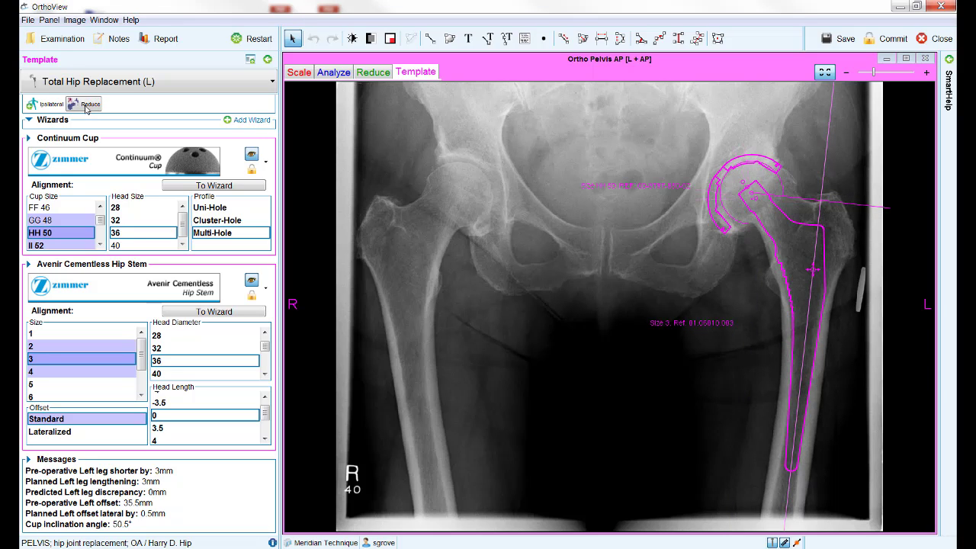
pyautogui.click(86, 107)
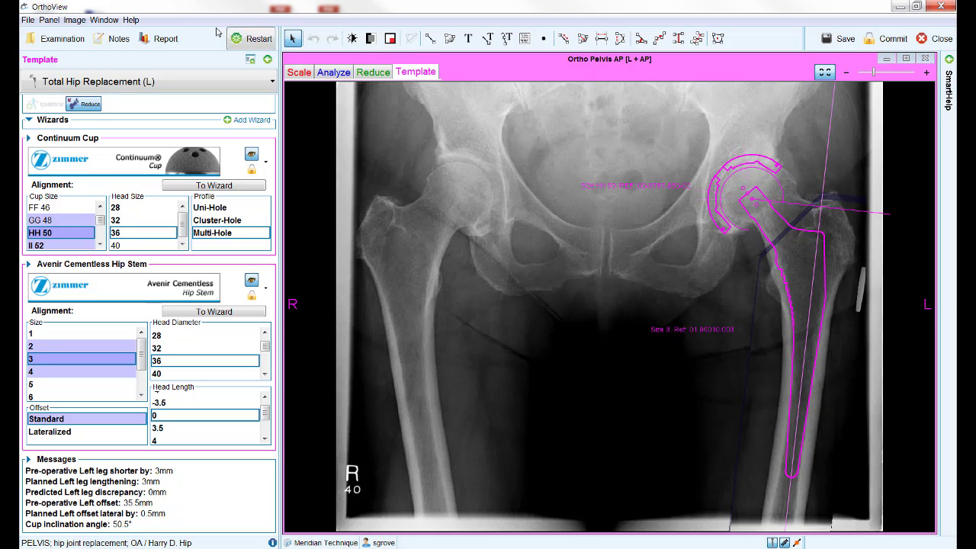
pyautogui.click(146, 40)
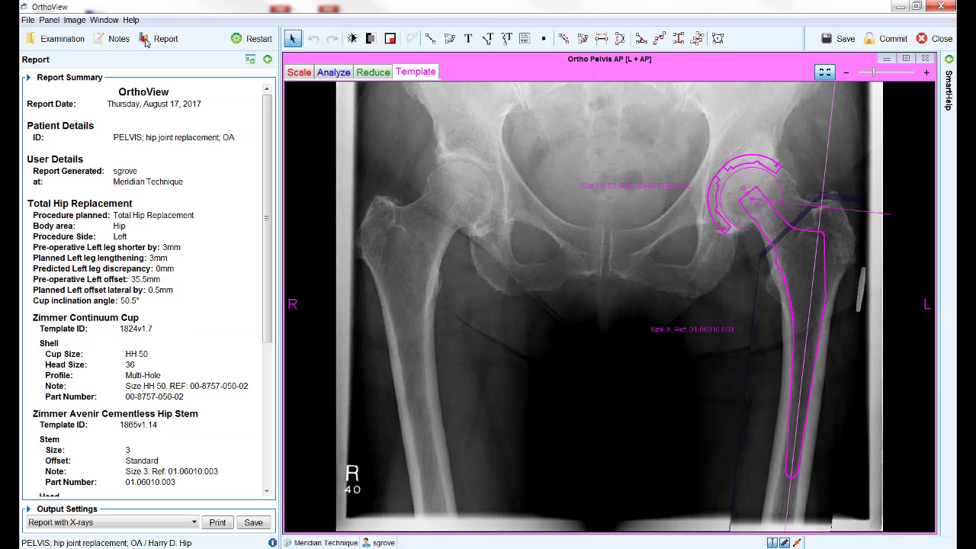